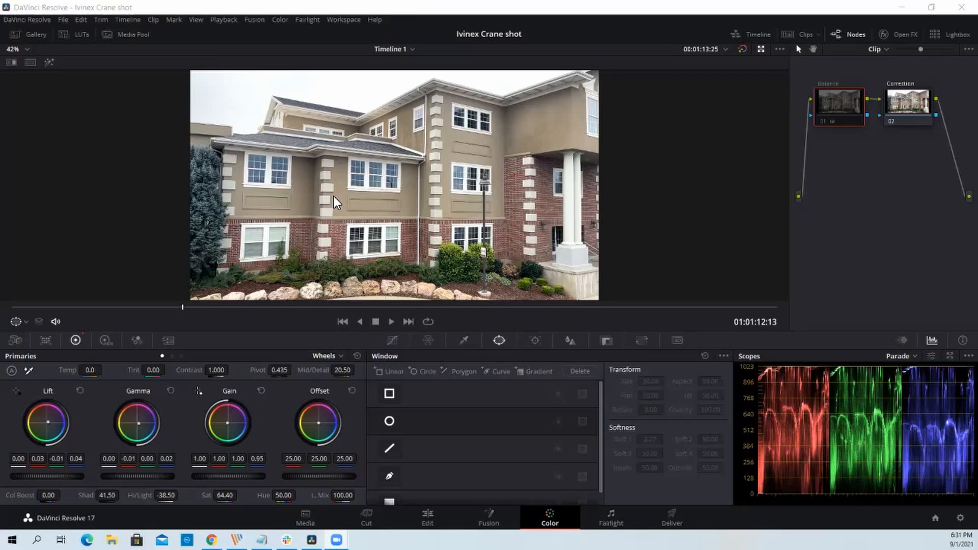
Step: Play the crane shot, park the playhead at 01:01:12:21, and inspect the frame on the Waveform and Vectorscope scopes
click(392, 320)
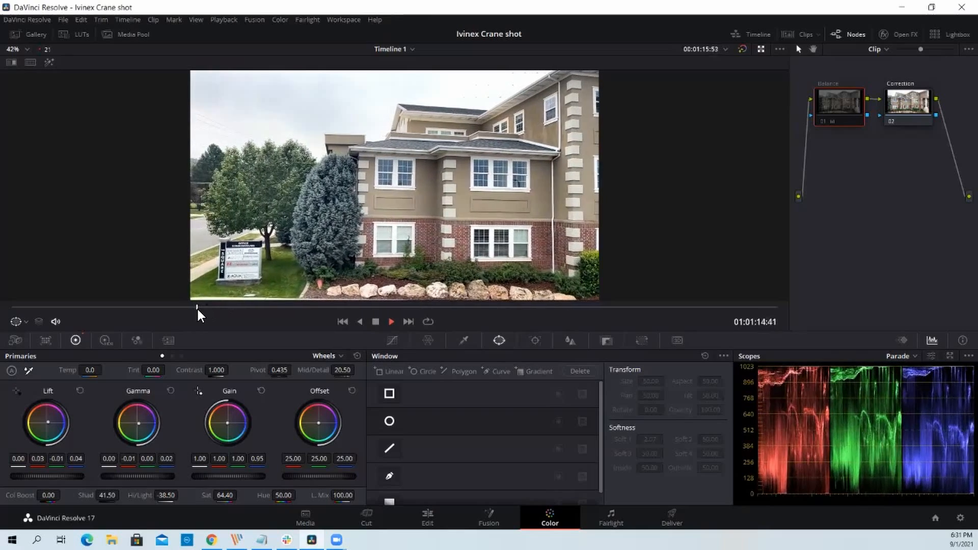
drag(196, 306, 185, 303)
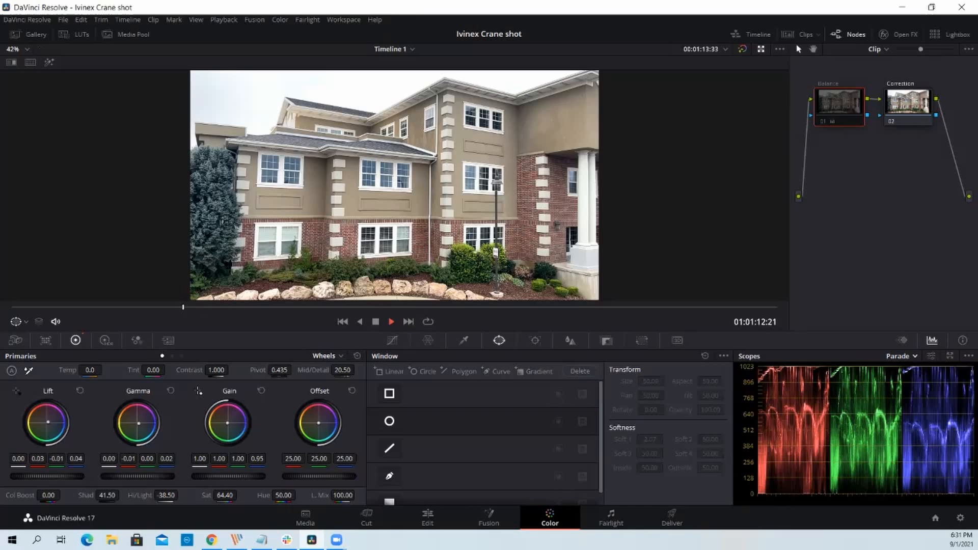
click(901, 356)
click(914, 382)
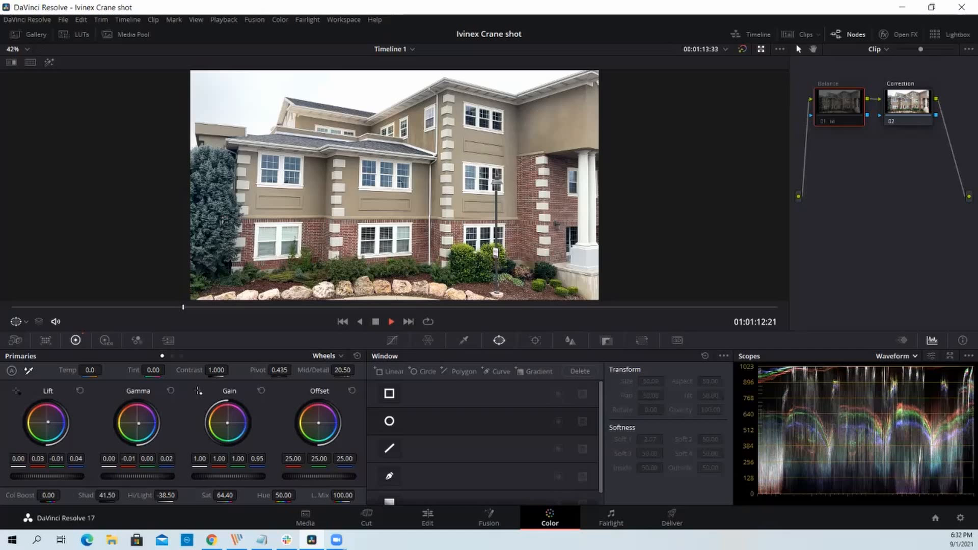
click(895, 356)
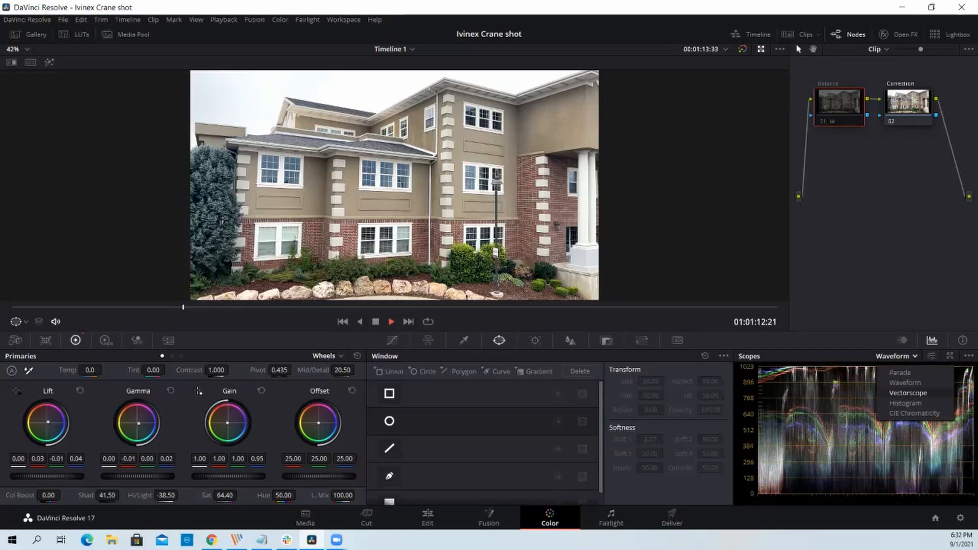
click(905, 393)
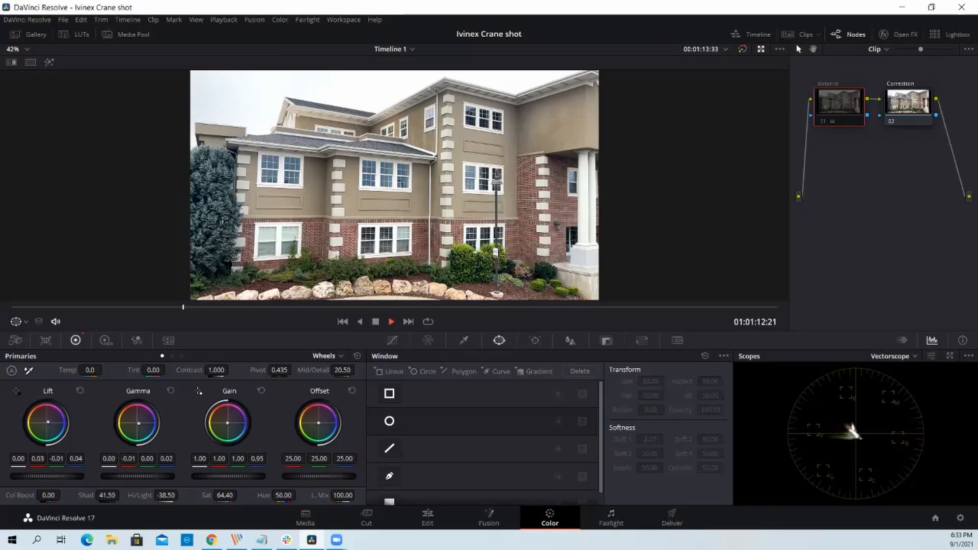
click(894, 356)
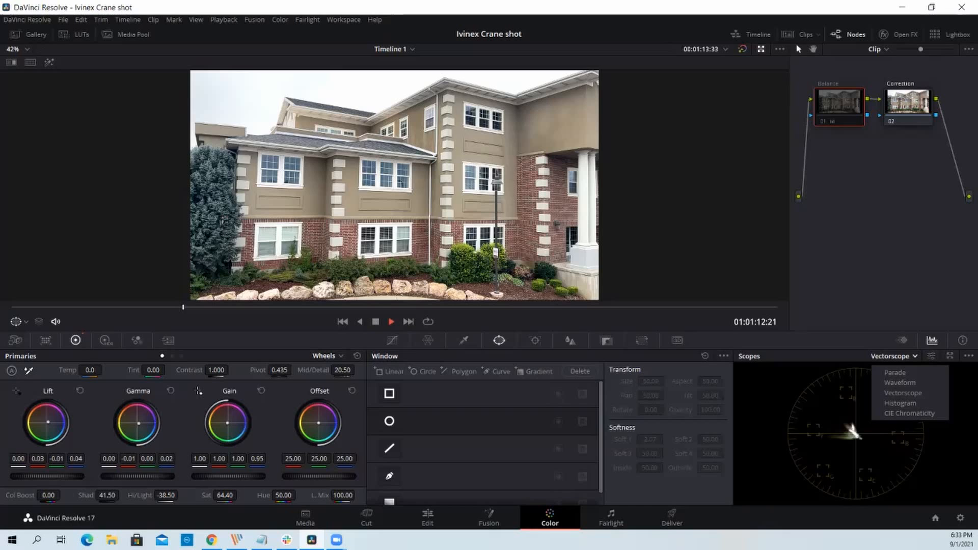
key(Escape)
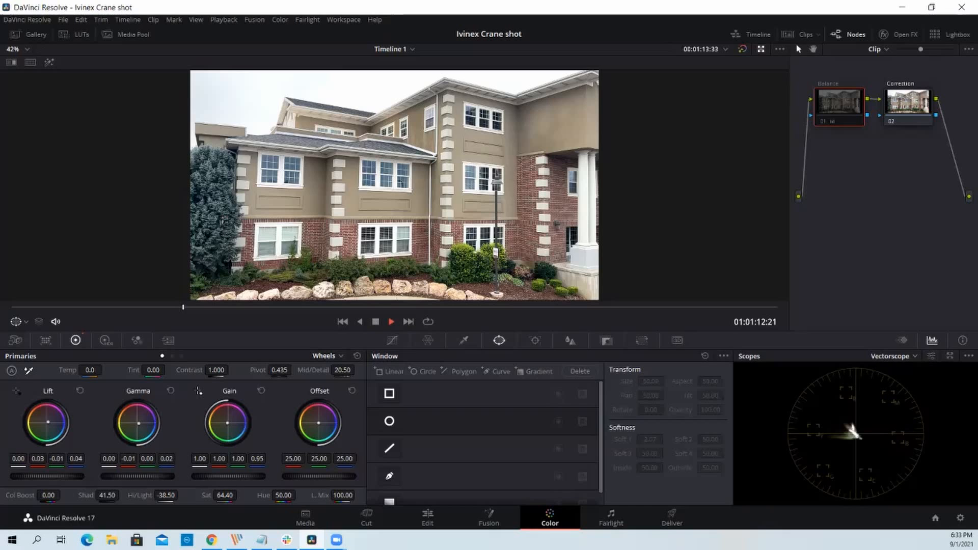
Step: Enable the Balance node, save the project, and display the graded frame on the Parade scope
key(ctrl+d)
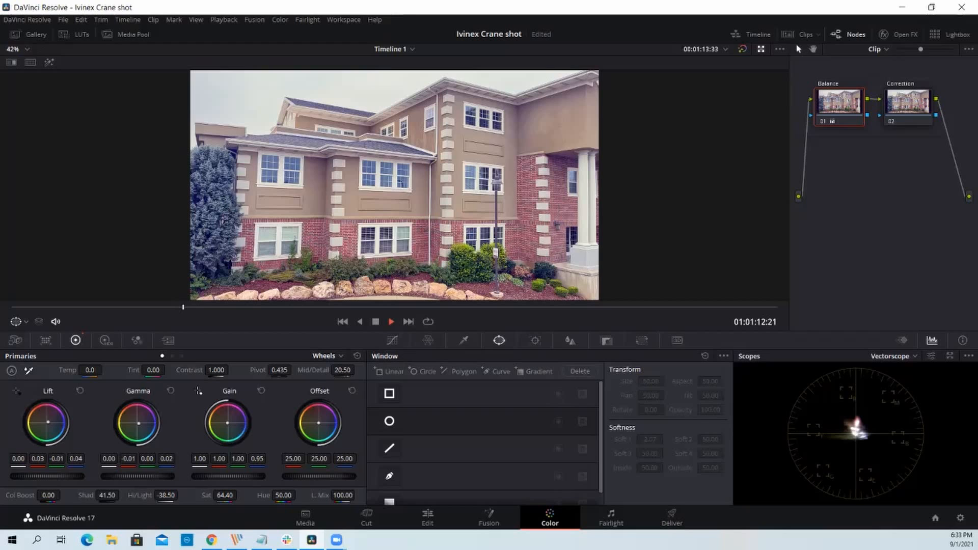
key(ctrl+s)
click(893, 356)
click(894, 372)
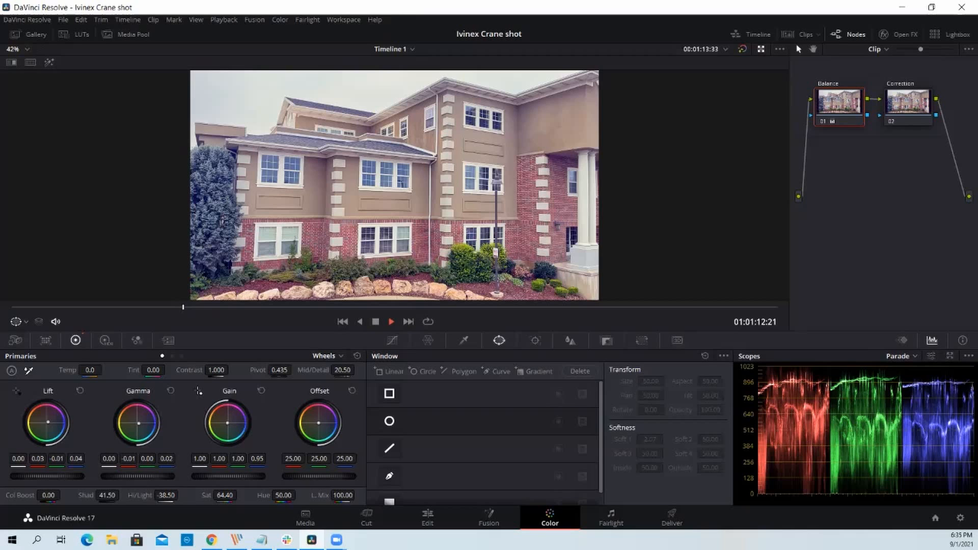
Step: Set the Balance node's highlights to -76.00 using the Waveform scope, check the Parade scope, and save the project
click(900, 356)
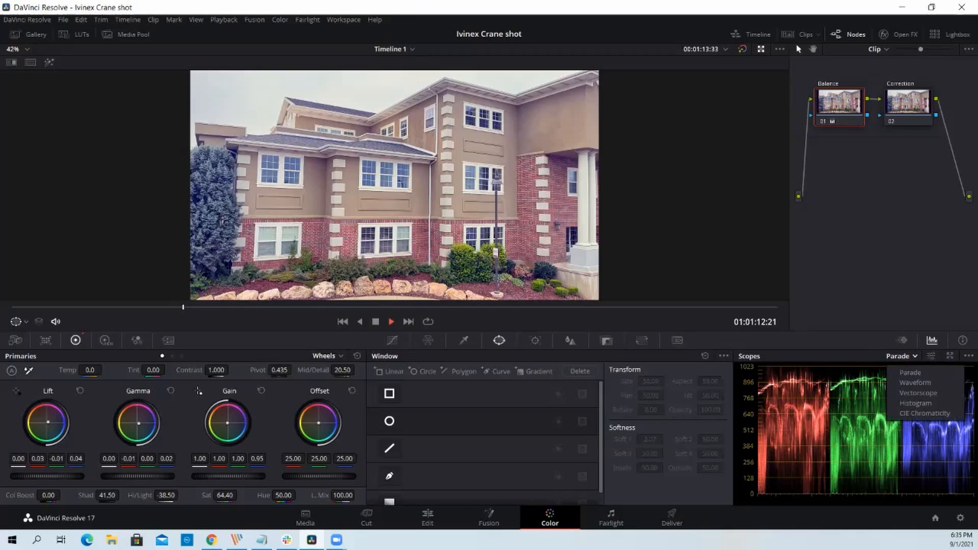
click(914, 383)
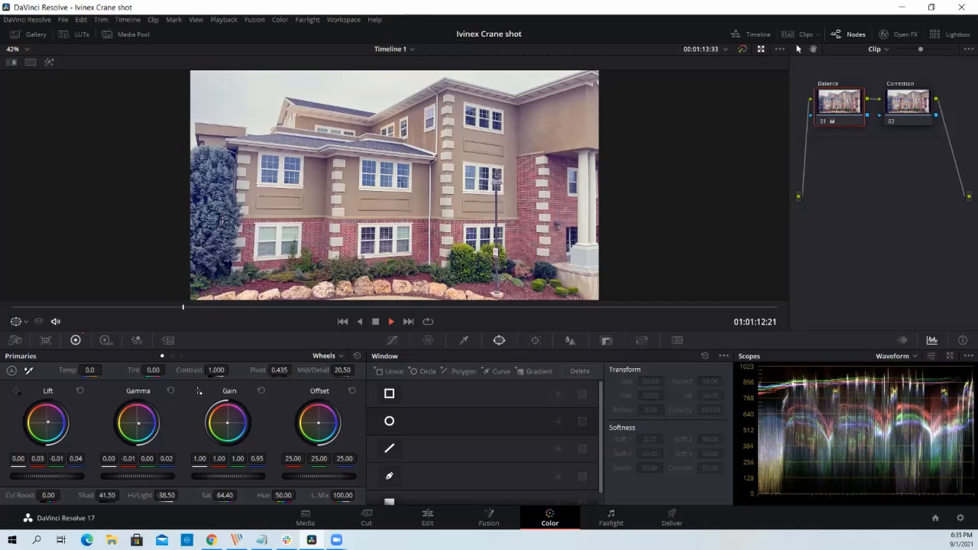
drag(166, 495, 132, 495)
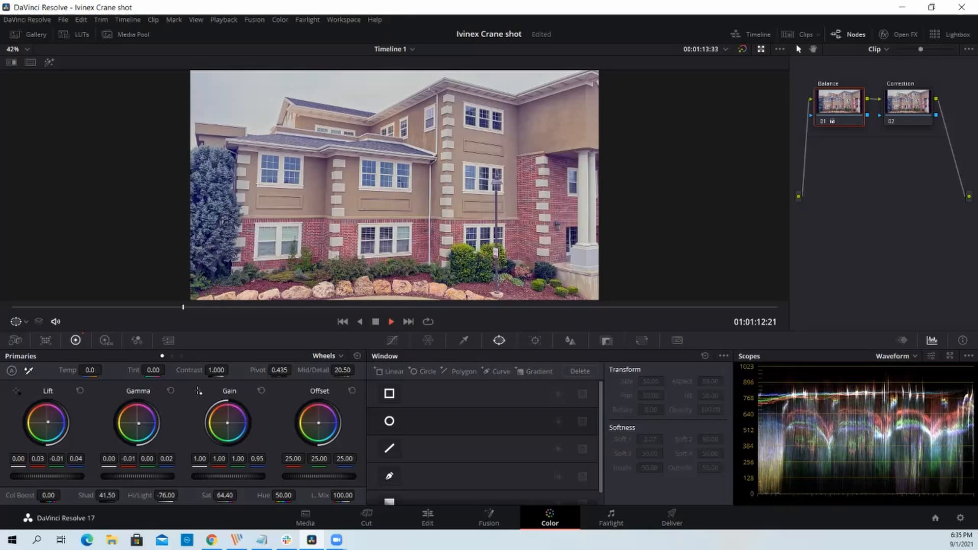
click(895, 356)
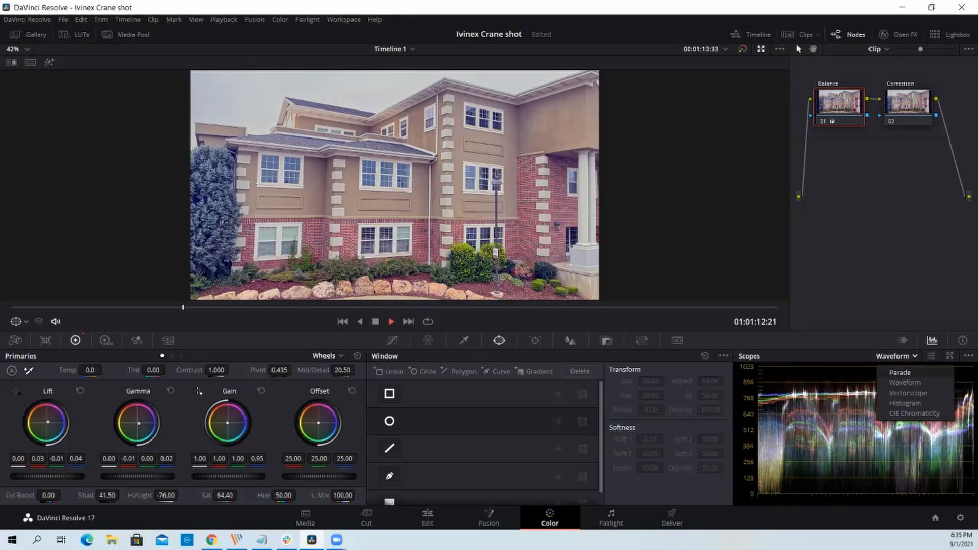
click(899, 372)
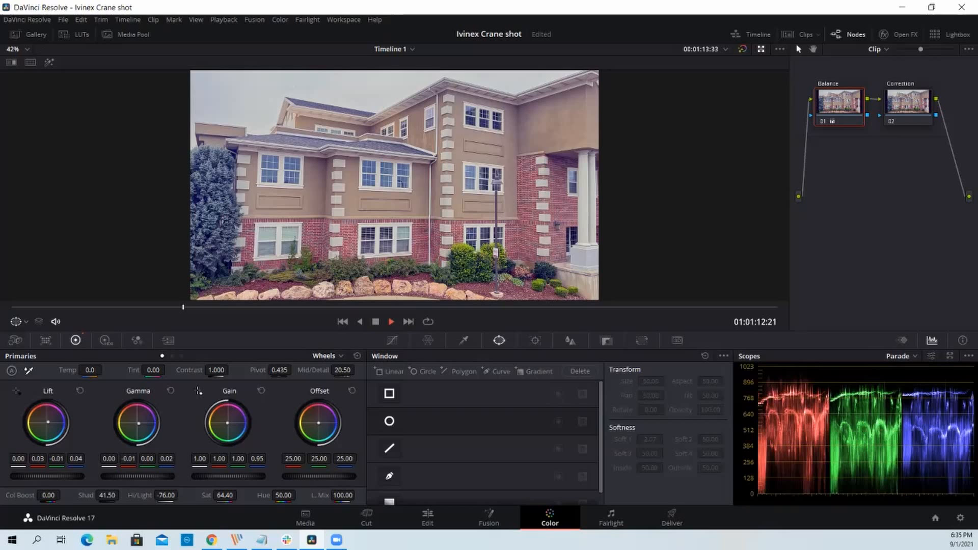
key(ctrl+s)
Step: Select the Correction node and look over its options for adding a node
mouse_move(908, 104)
mouse_down()
mouse_move(932, 104)
mouse_move(903, 104)
mouse_move(914, 103)
mouse_up()
right_click(914, 97)
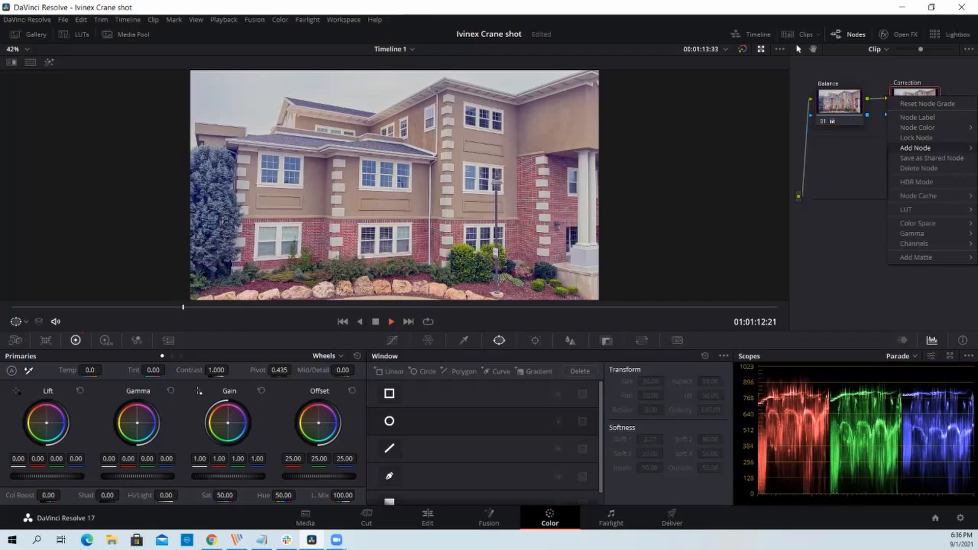
mouse_move(915, 148)
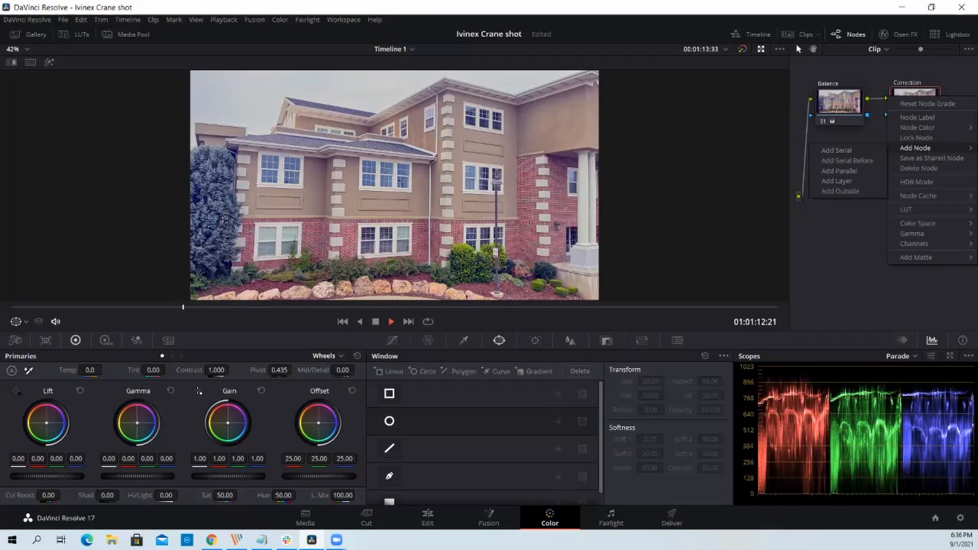
Step: Compare the frame with the Balance node disabled and enabled, and reselect the Correction node
click(838, 104)
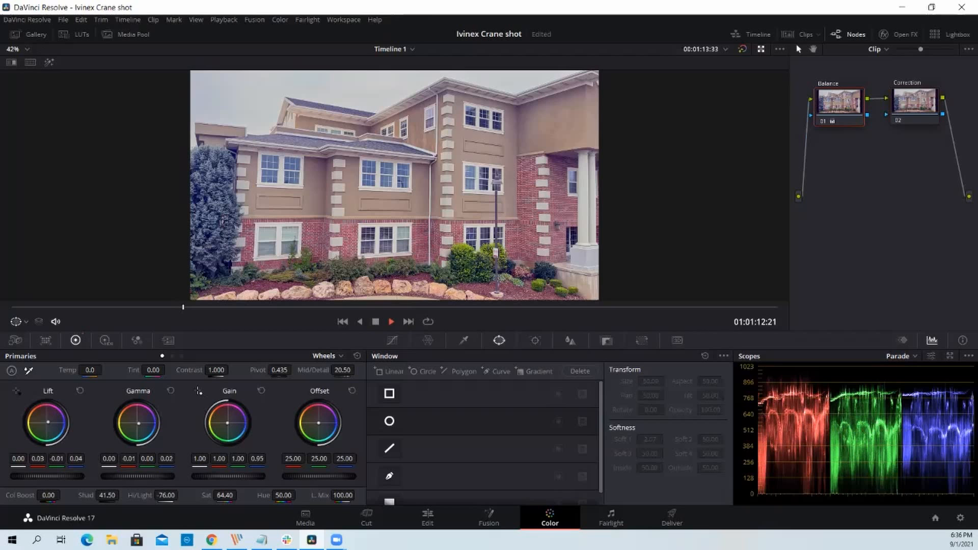
key(ctrl+d)
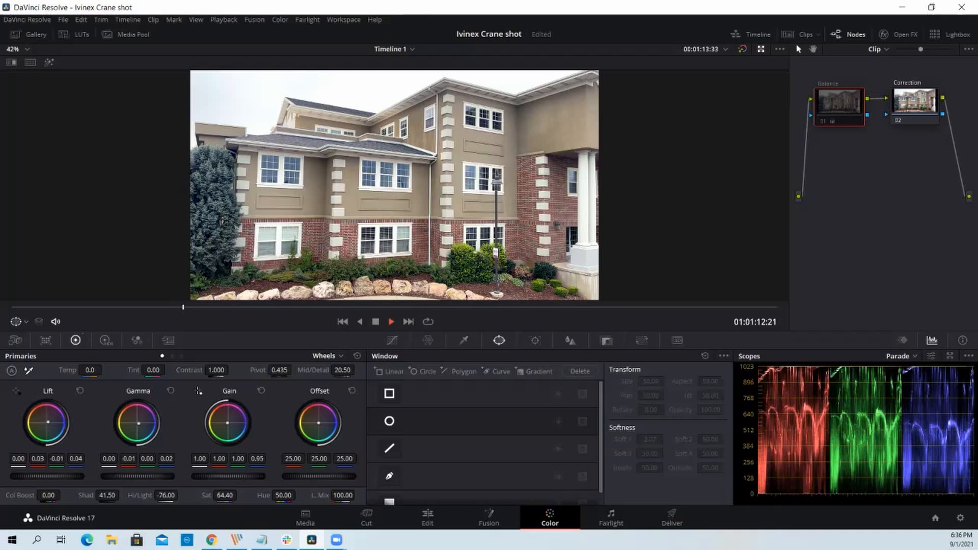
key(ctrl+d)
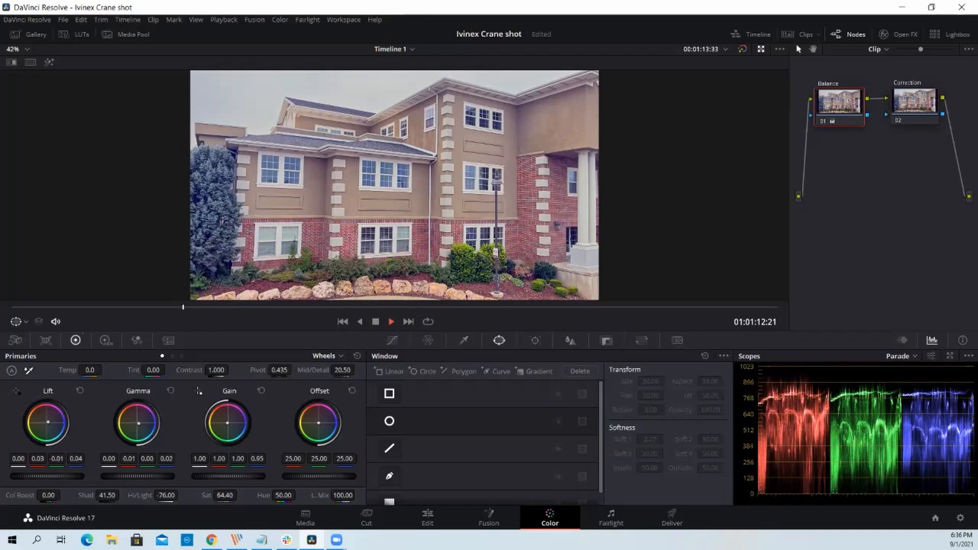
click(914, 104)
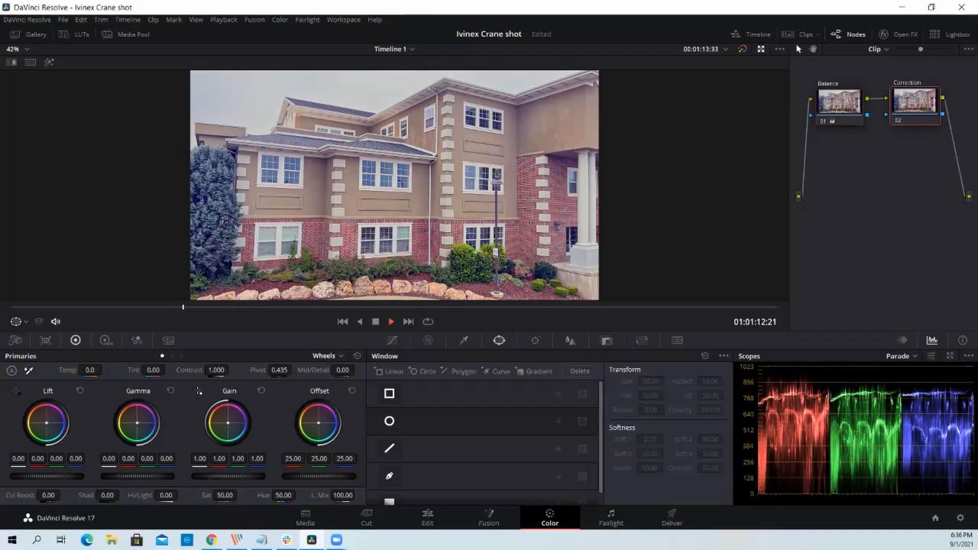
mouse_move(914, 104)
mouse_down()
mouse_move(919, 112)
mouse_move(917, 104)
mouse_up()
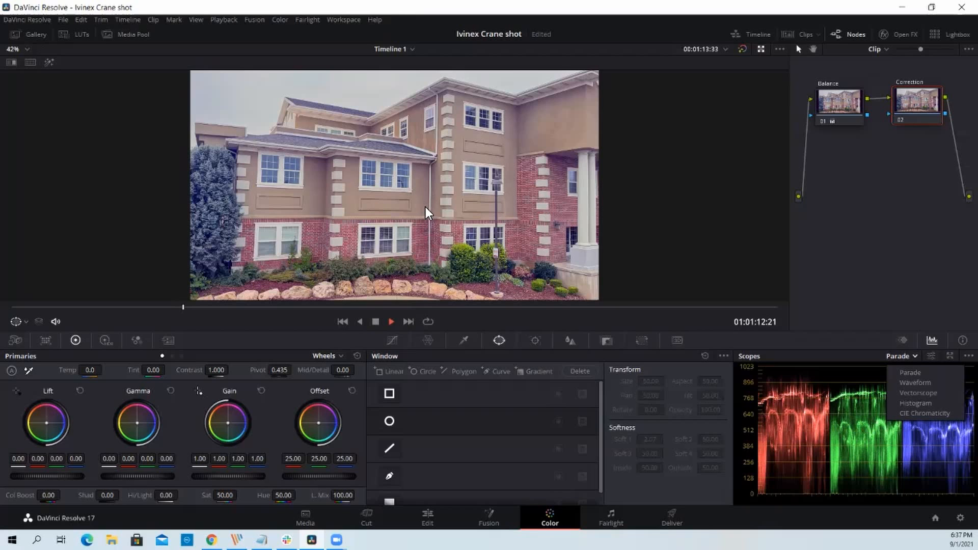
Step: Play the shot, park the playhead at 01:01:19:16, and compare that frame with the Balance node disabled and enabled
click(392, 322)
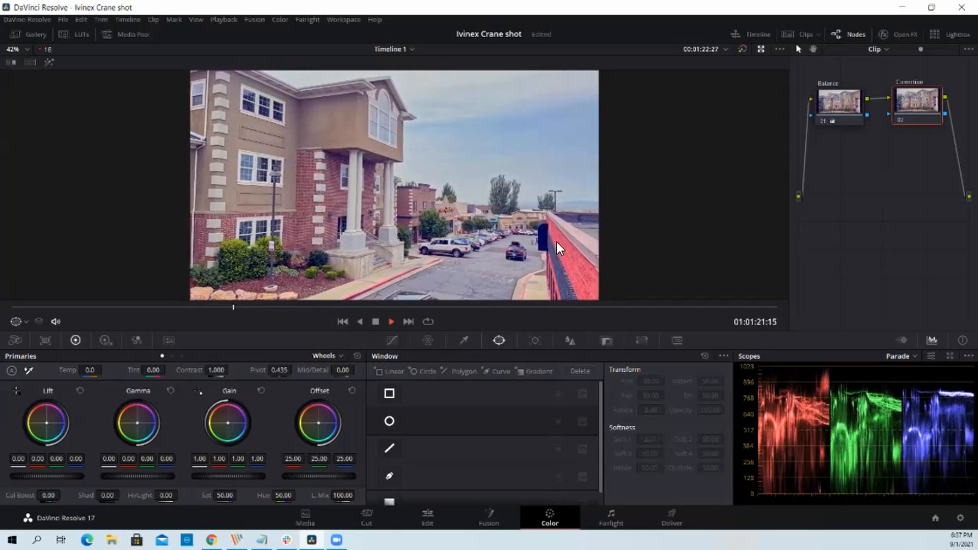
key(space)
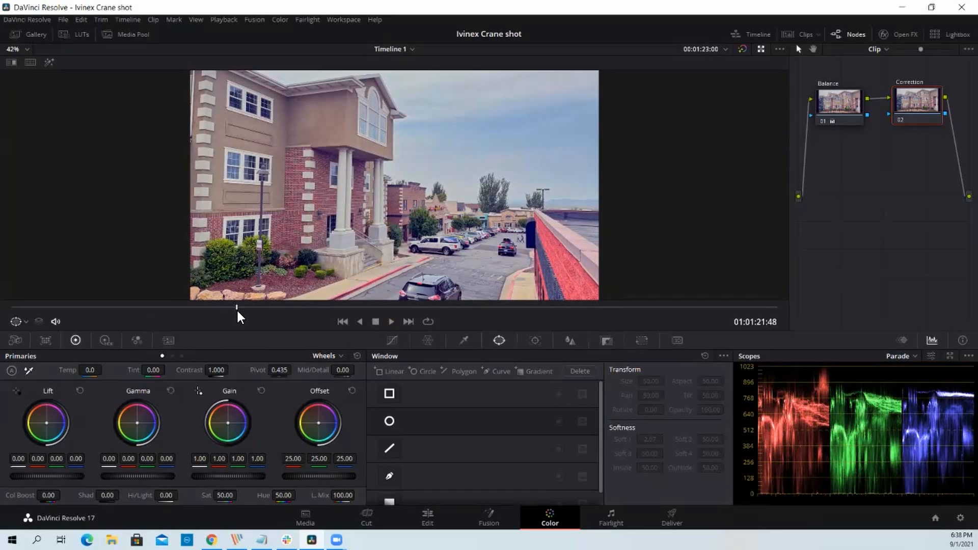
mouse_move(237, 309)
mouse_down()
mouse_move(212, 313)
mouse_move(221, 311)
mouse_up()
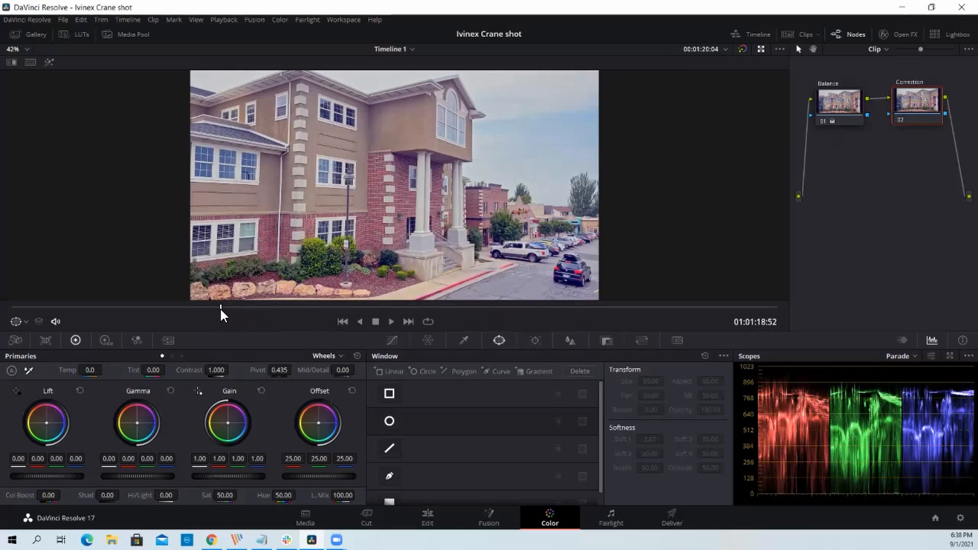
mouse_move(221, 309)
mouse_down()
mouse_move(230, 307)
mouse_move(223, 315)
mouse_up()
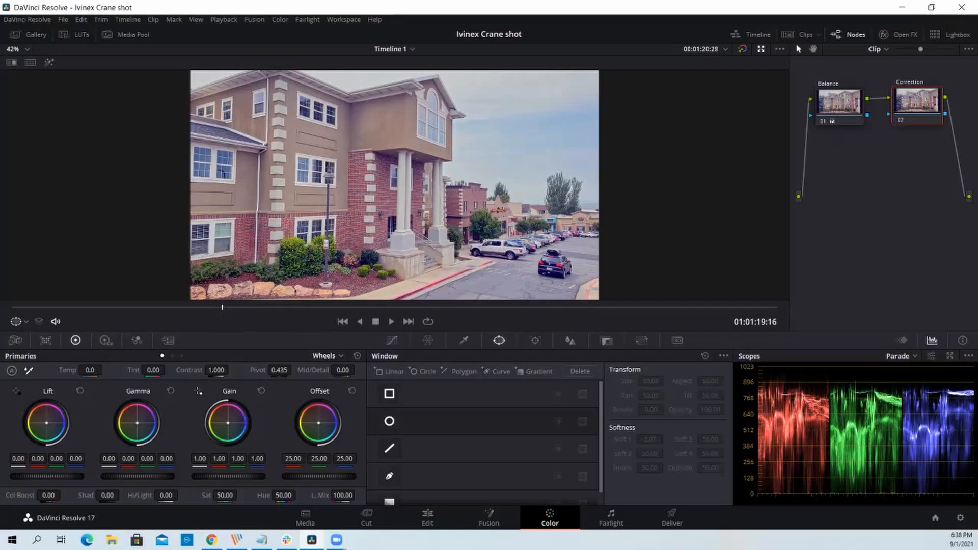
key(ctrl+d)
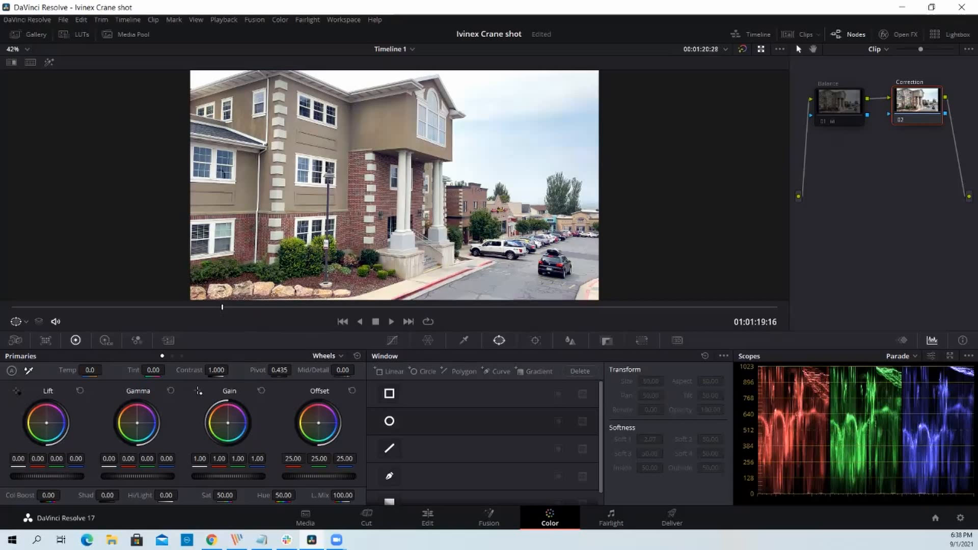
key(ctrl+d)
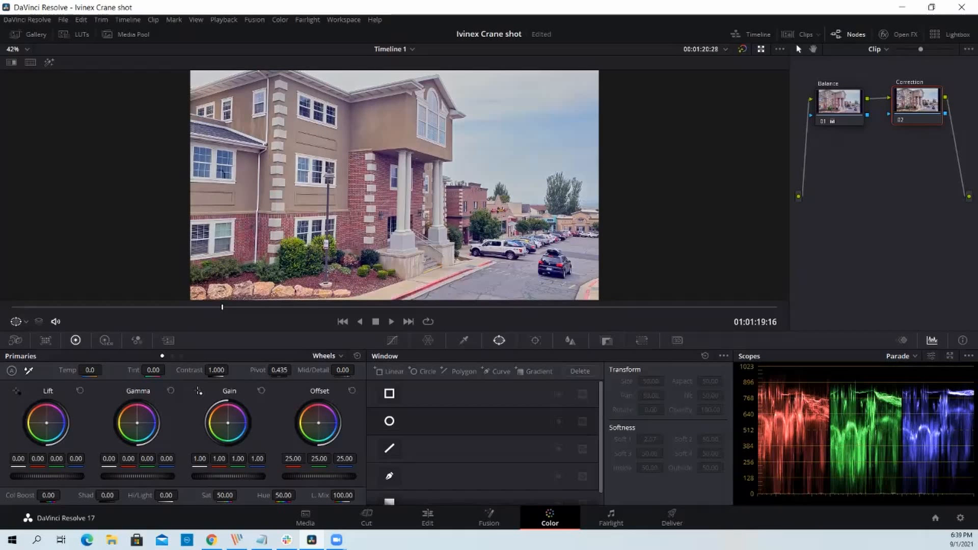